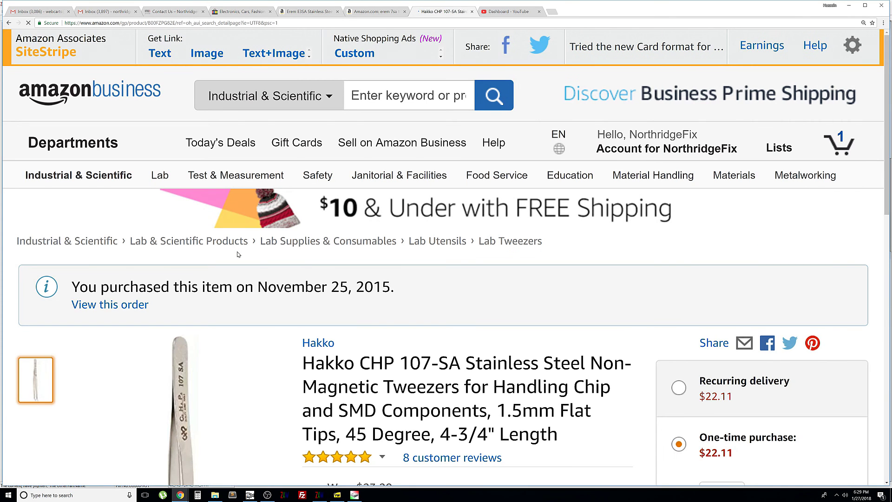
scroll(237, 254, down, 3)
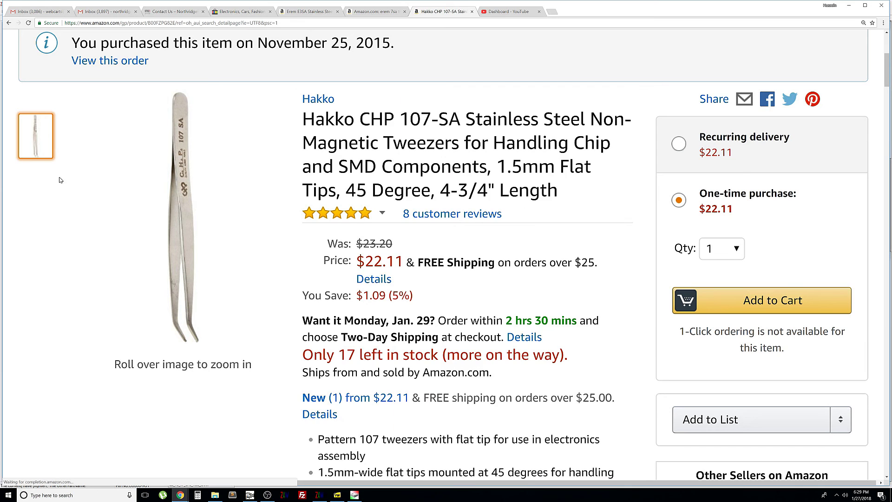
- Check the Hakko CHP 110-SA tweezers product page, then go back to the tweezer order history
click(9, 22)
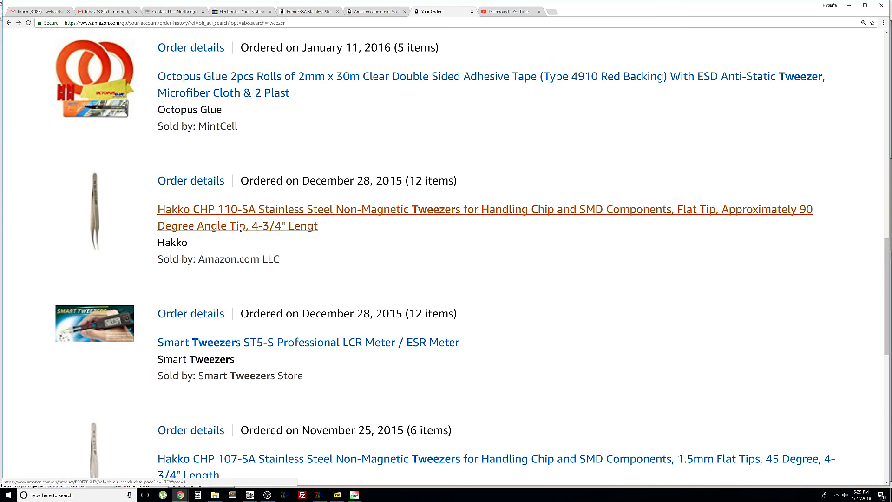
click(240, 226)
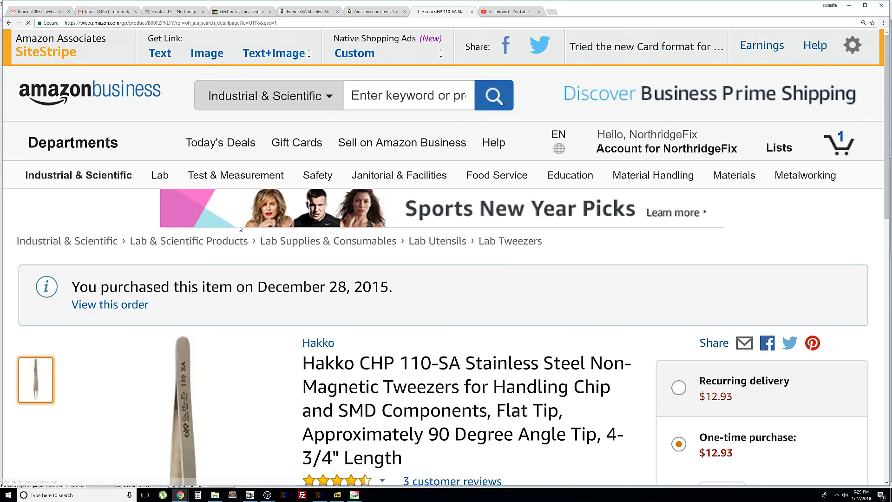
scroll(239, 230, down, 3)
scroll(239, 229, down, 1)
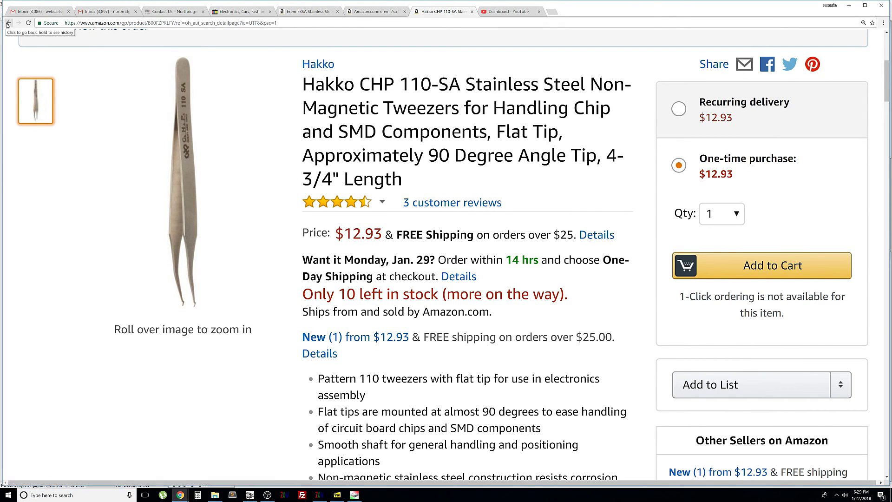
click(8, 23)
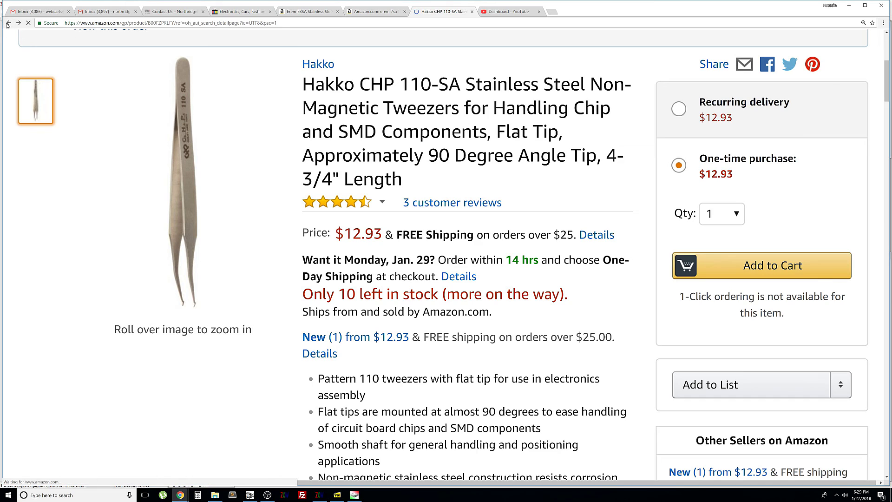
scroll(177, 161, up, 3)
scroll(177, 162, up, 1)
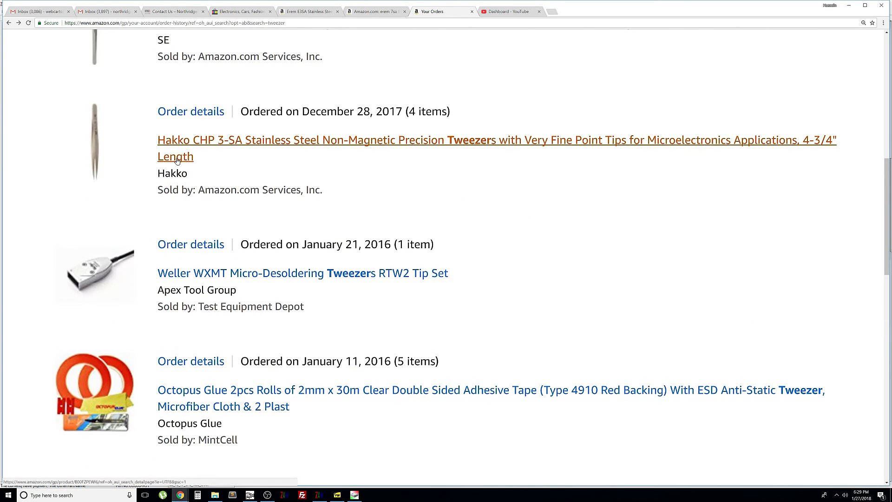
scroll(177, 161, up, 2)
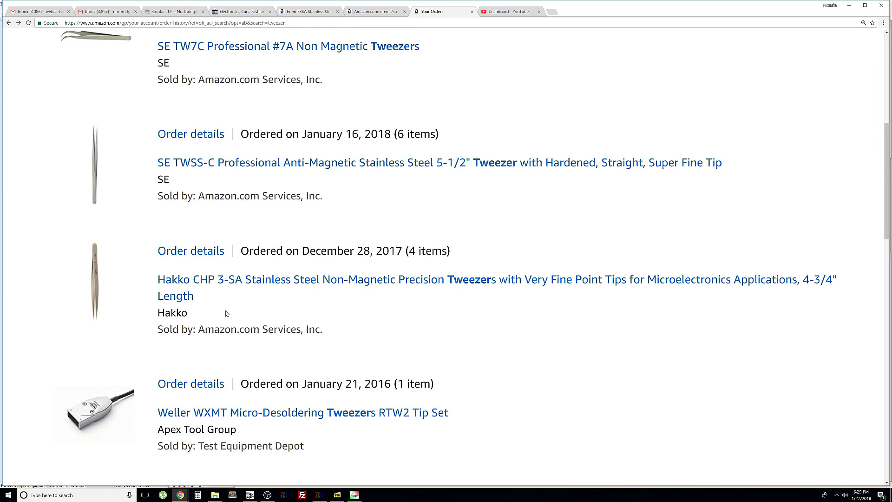
scroll(227, 314, up, 4)
- Switch from the 'erem 7sa' search results tab to the Erem E3SA tweezer product tab
click(377, 13)
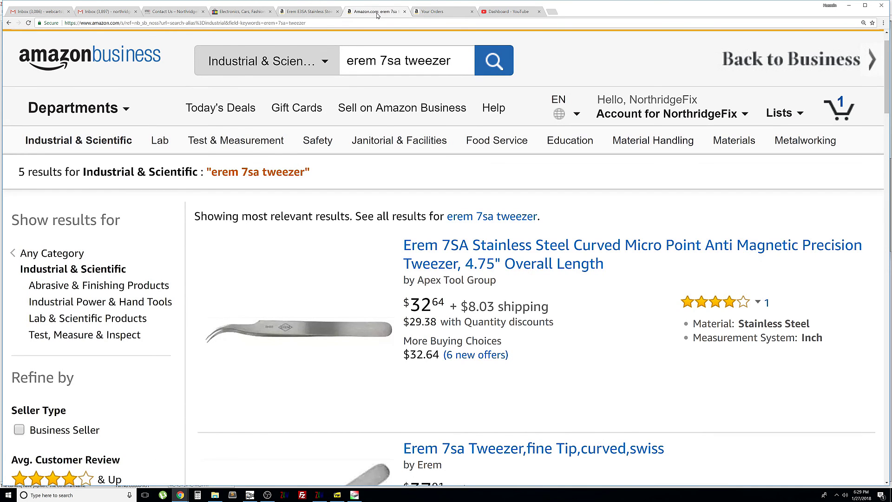
scroll(309, 200, down, 2)
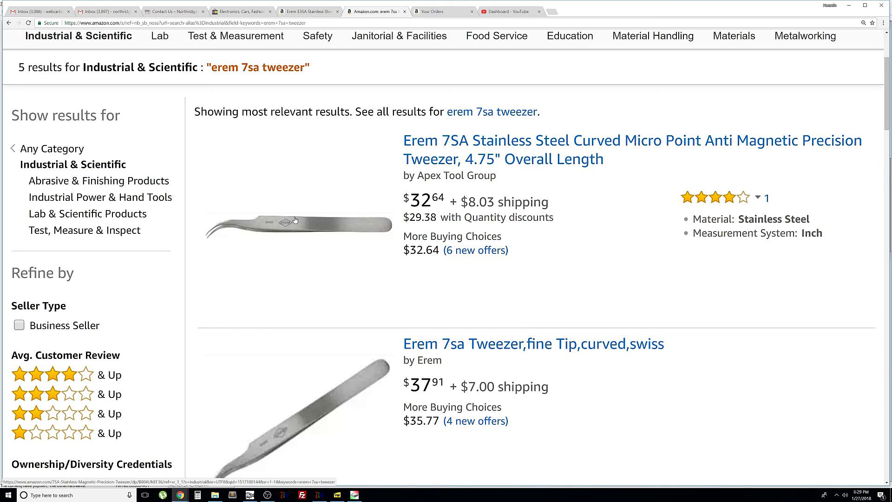
click(314, 12)
scroll(322, 139, down, 3)
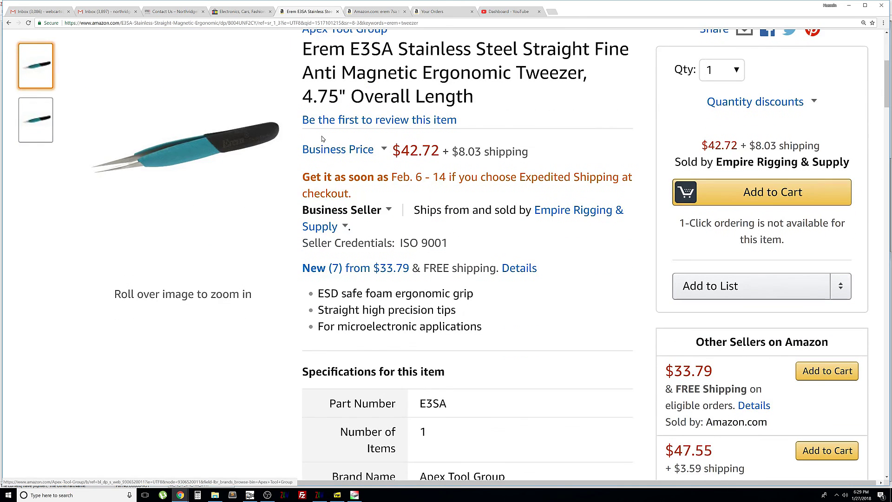